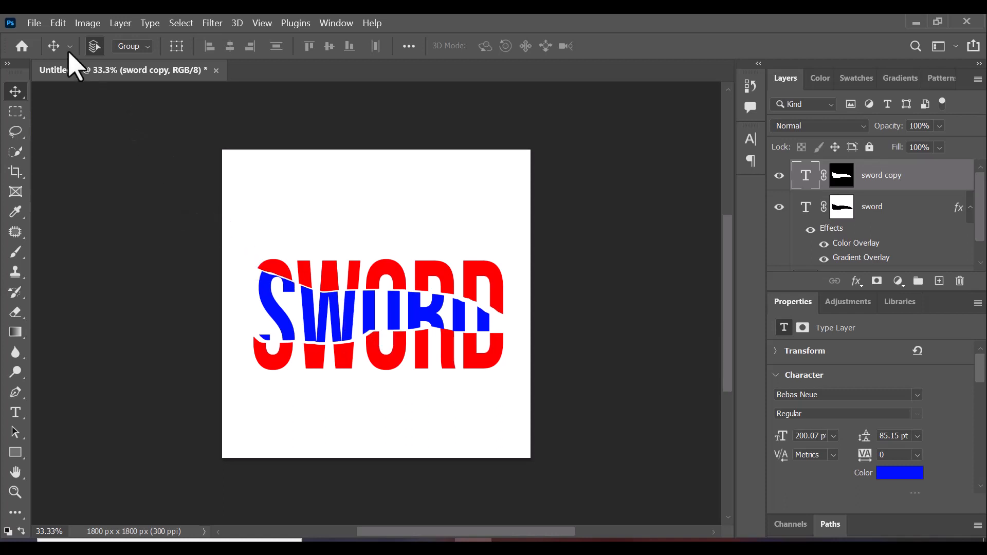
Create a new 1800 x 1800 px document at 300 ppi with RGB Color mode and a white background
left_click(34, 24)
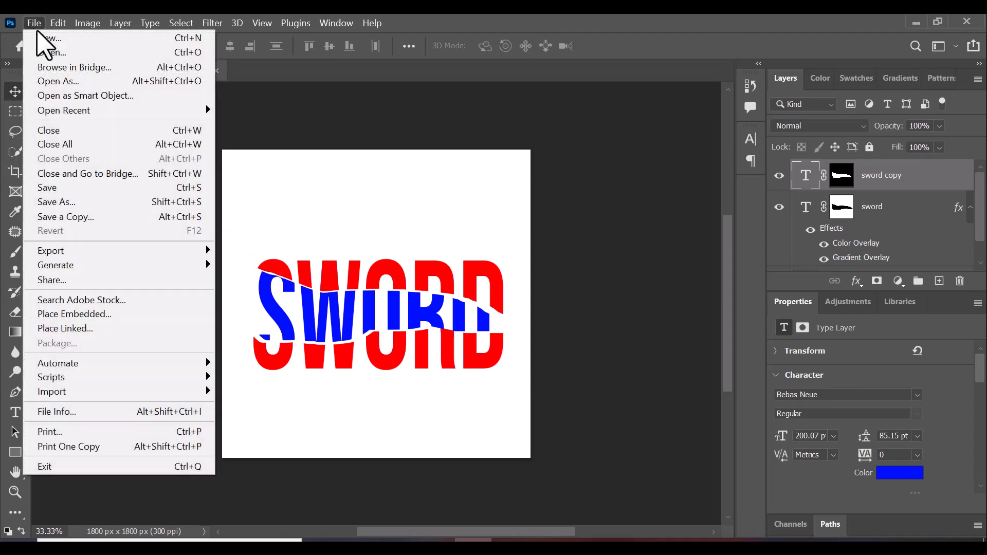
left_click(46, 39)
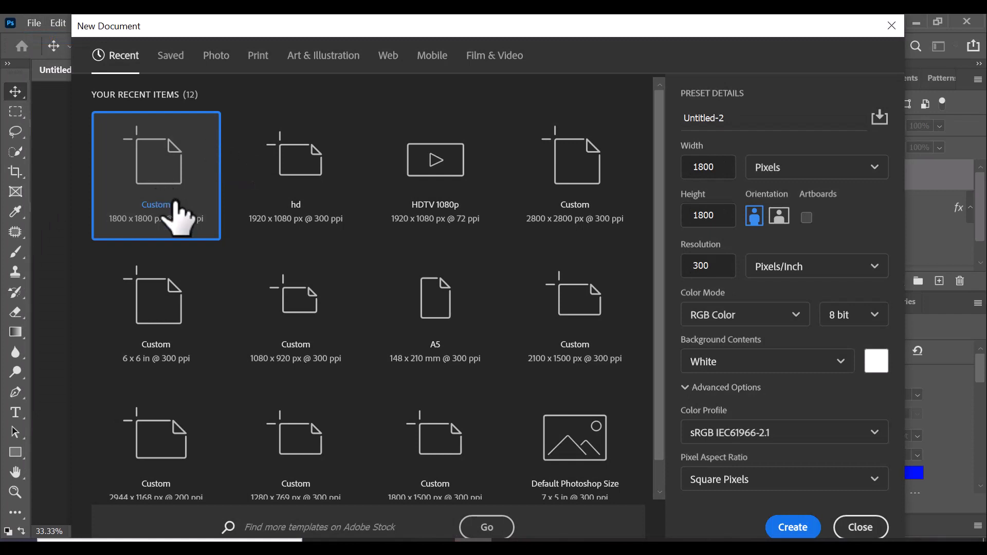
left_click(180, 206)
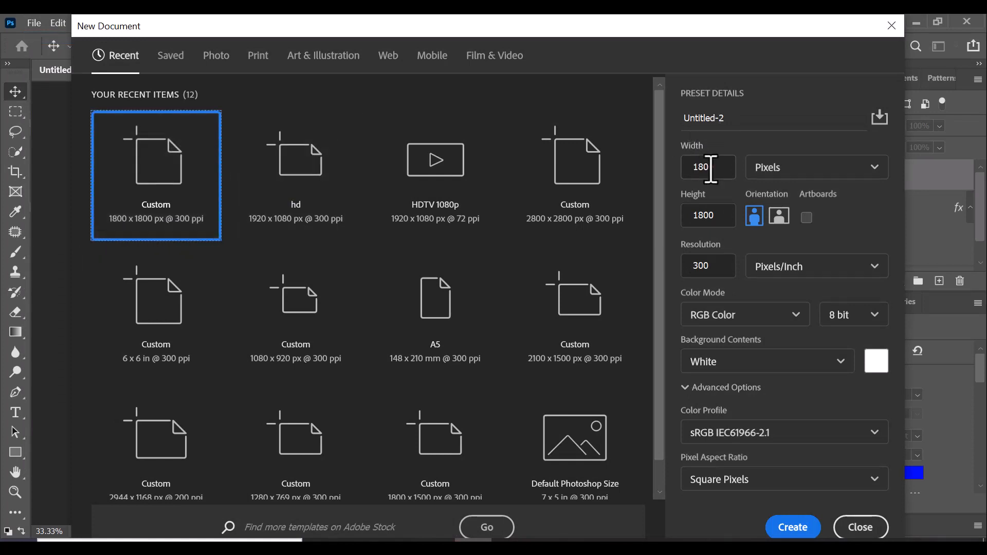
left_click(793, 527)
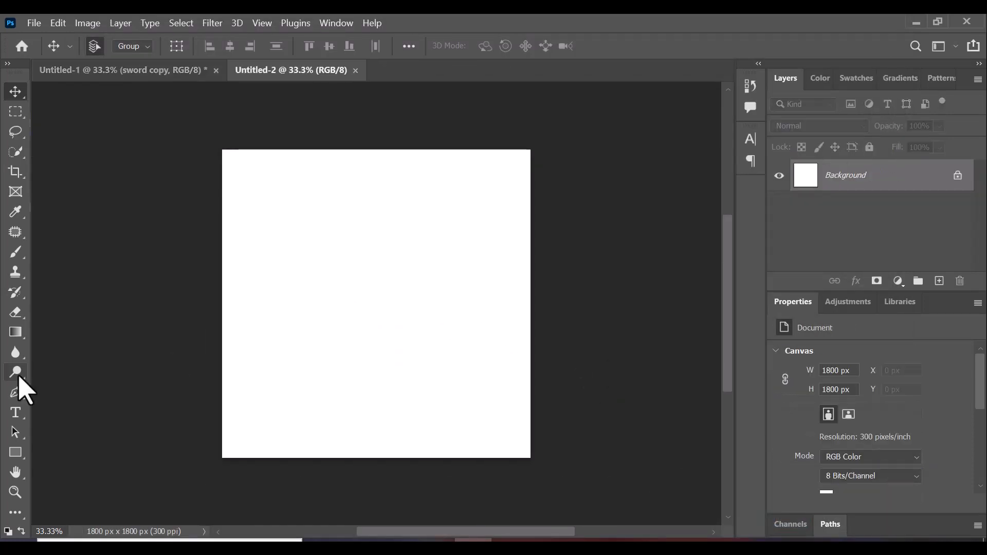
Add the horizontal text "SWORD" to the canvas in blue Bebas Neue Regular at 72 pt
left_click(18, 415)
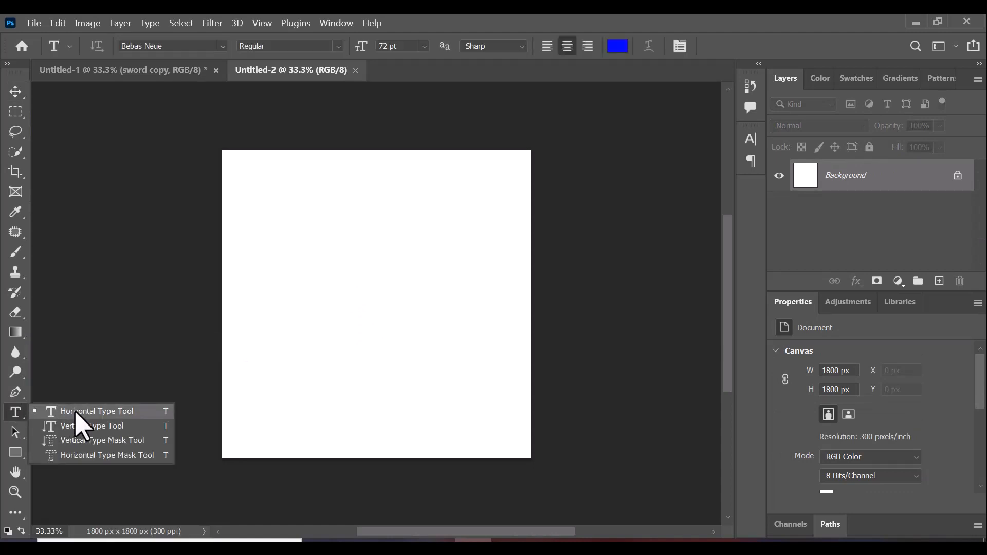
left_click(77, 411)
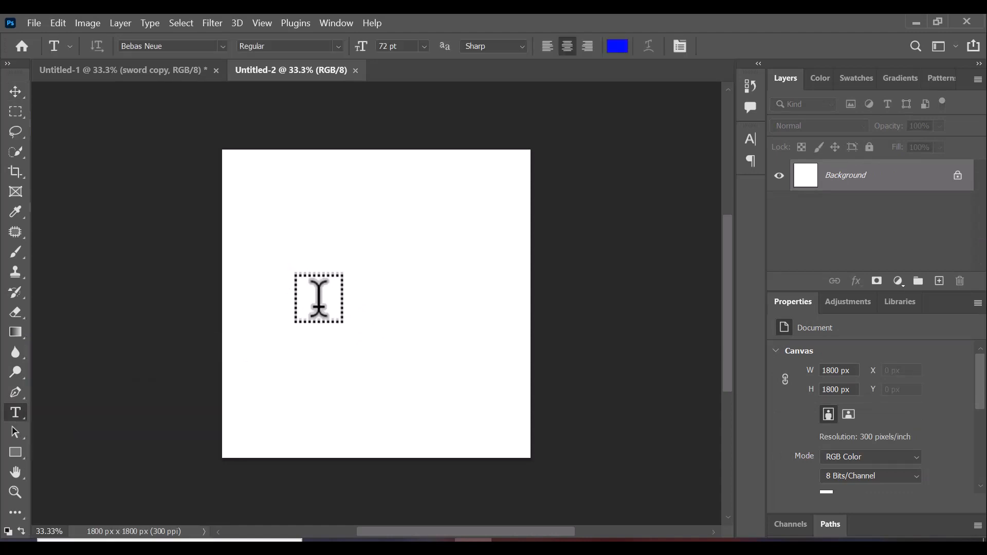
left_click(608, 261)
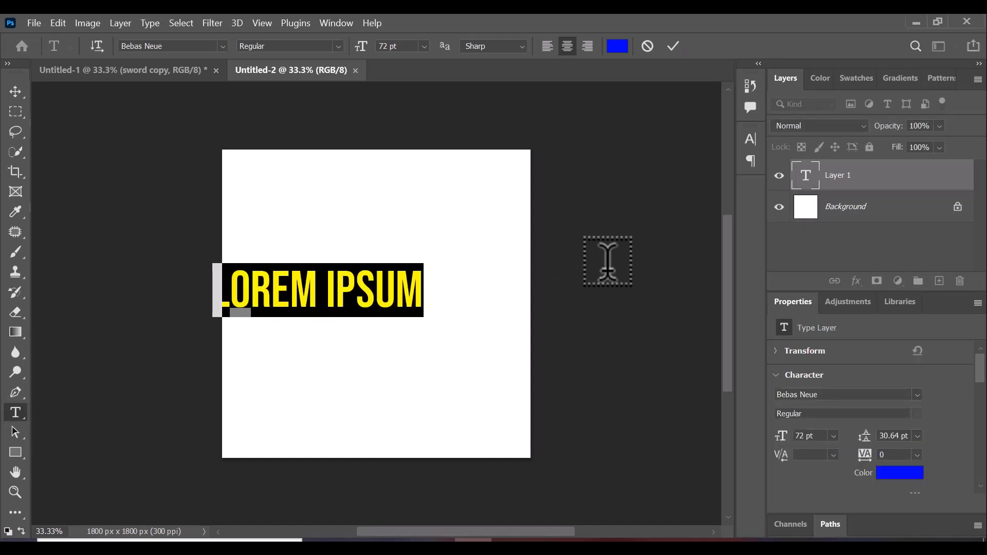
left_click(327, 297)
key("ctrl+a")
type("SWO")
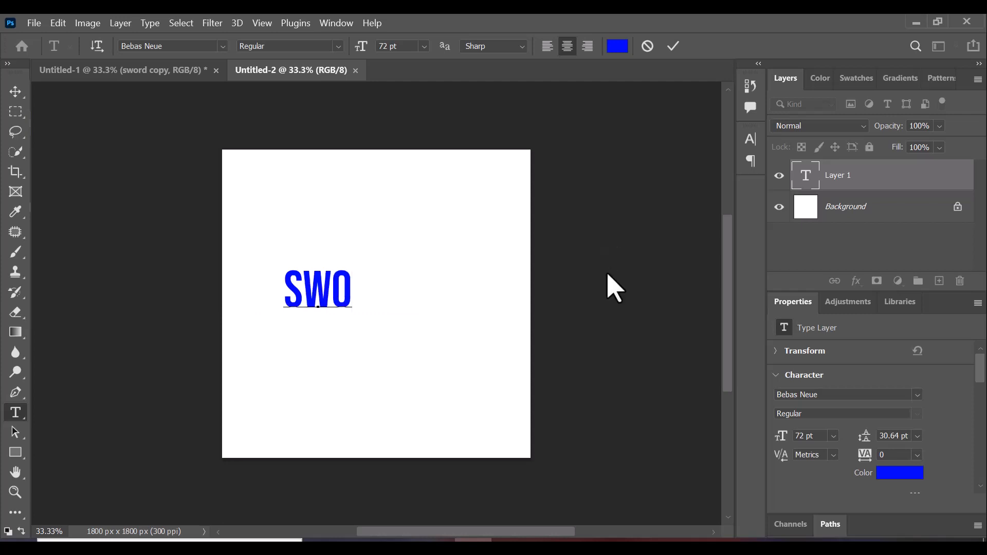
type("R")
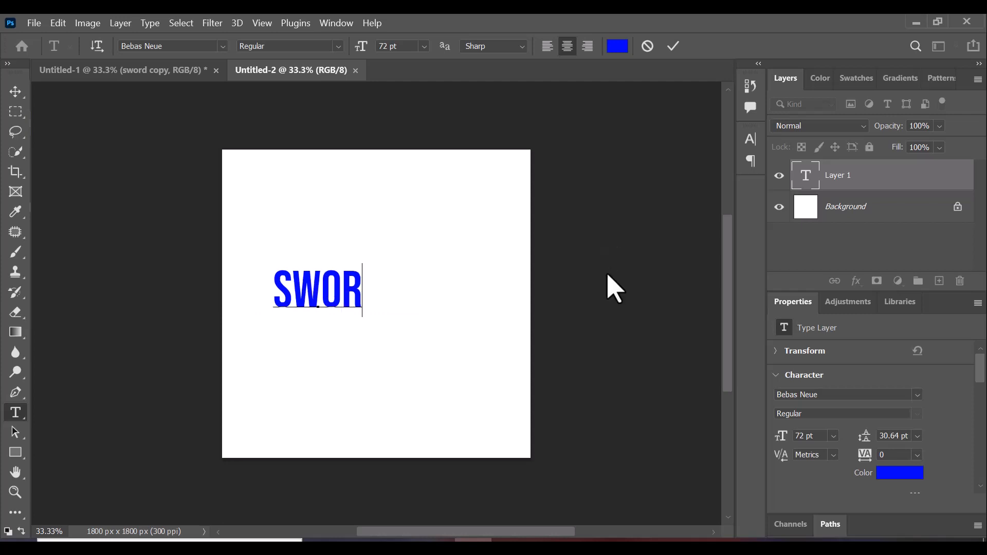
key("ctrl+Return")
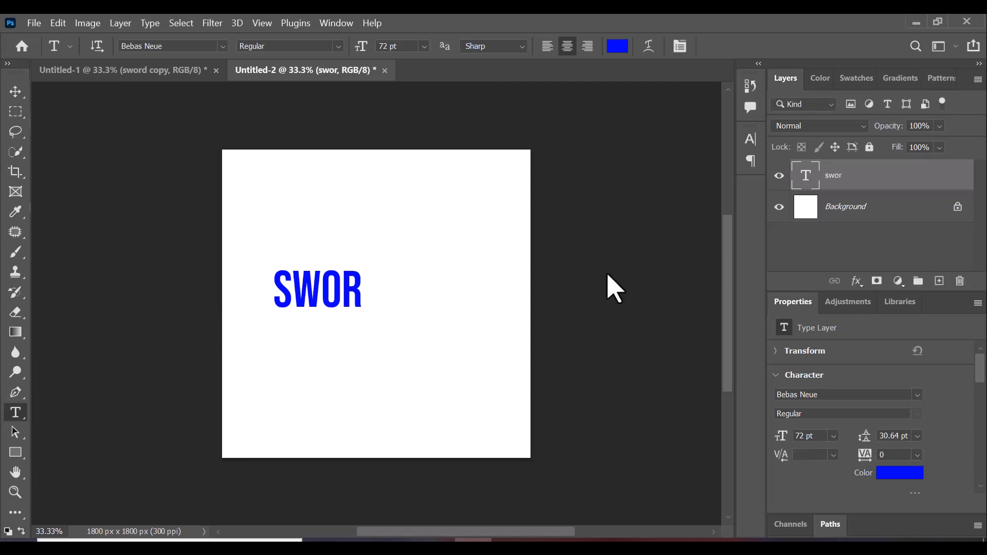
left_click(362, 287)
type("d")
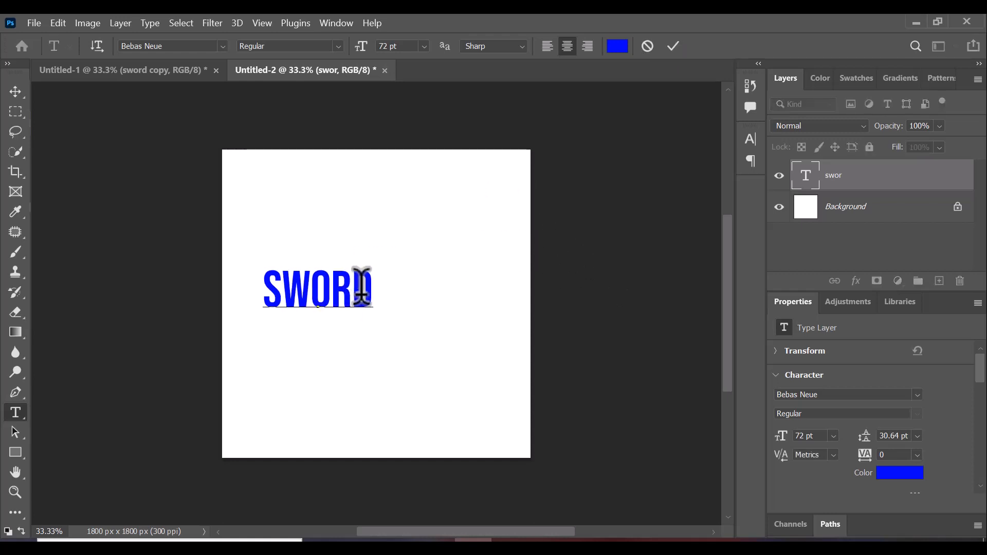
left_click(674, 49)
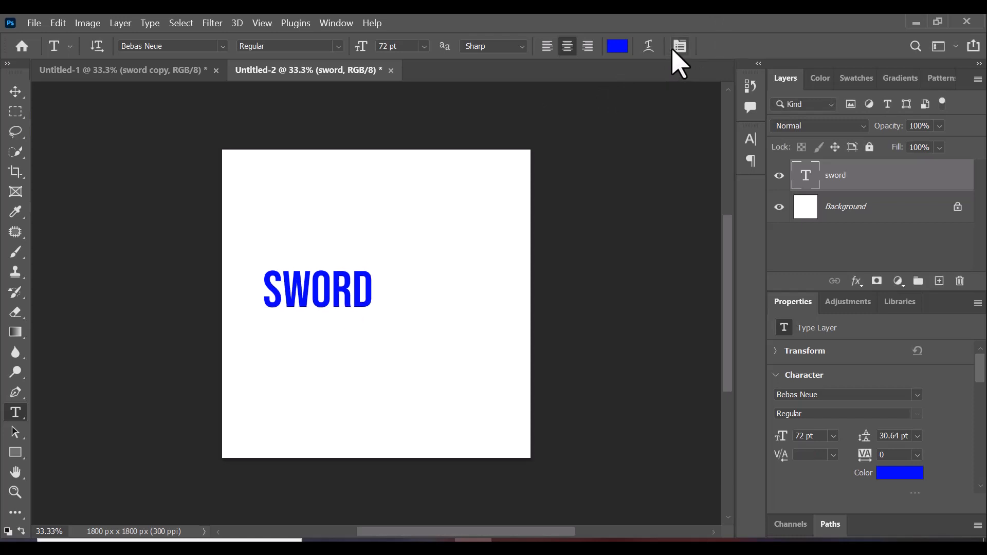
Move the SWORD text to the canvas centre and scale it up proportionally to about 219%
left_click(15, 94)
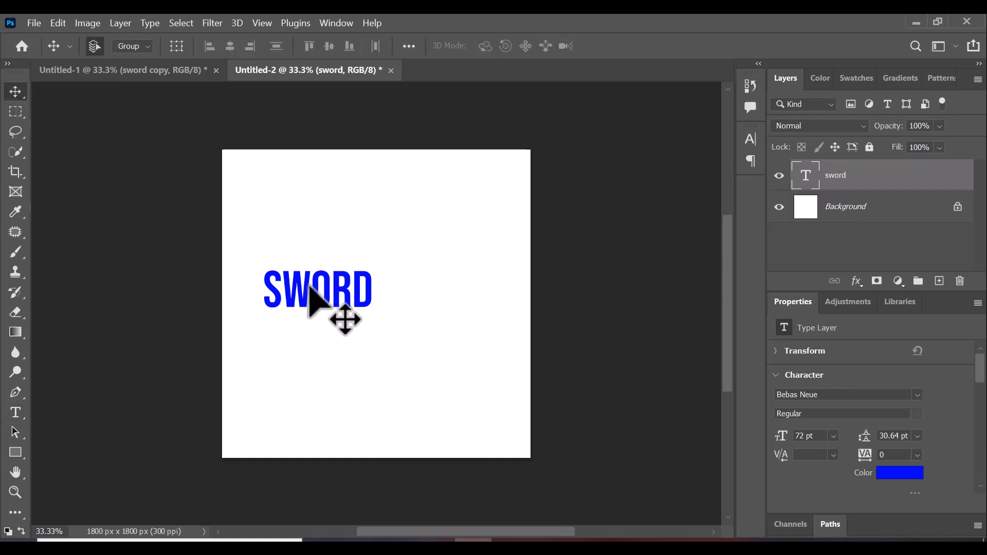
left_click_drag(309, 286, 368, 316)
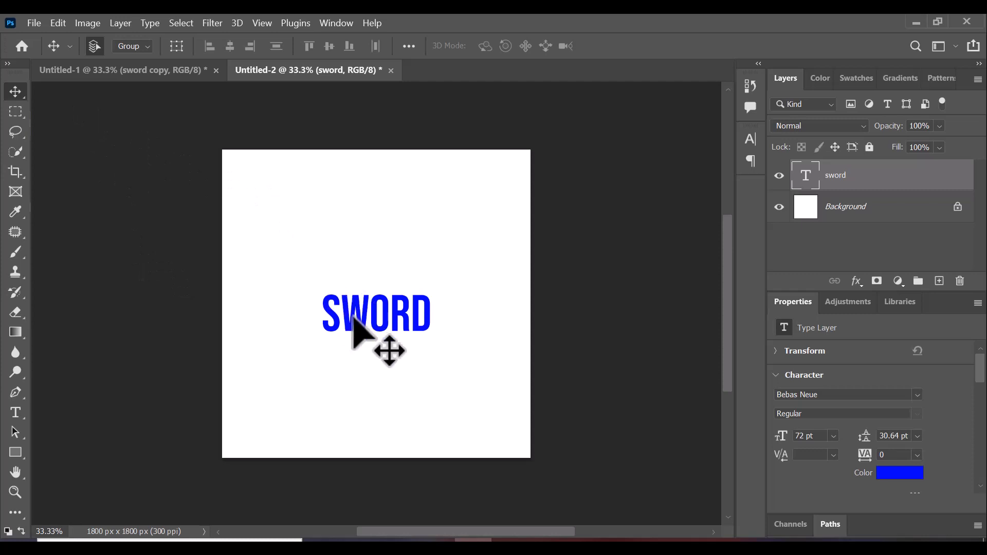
key("ctrl+t")
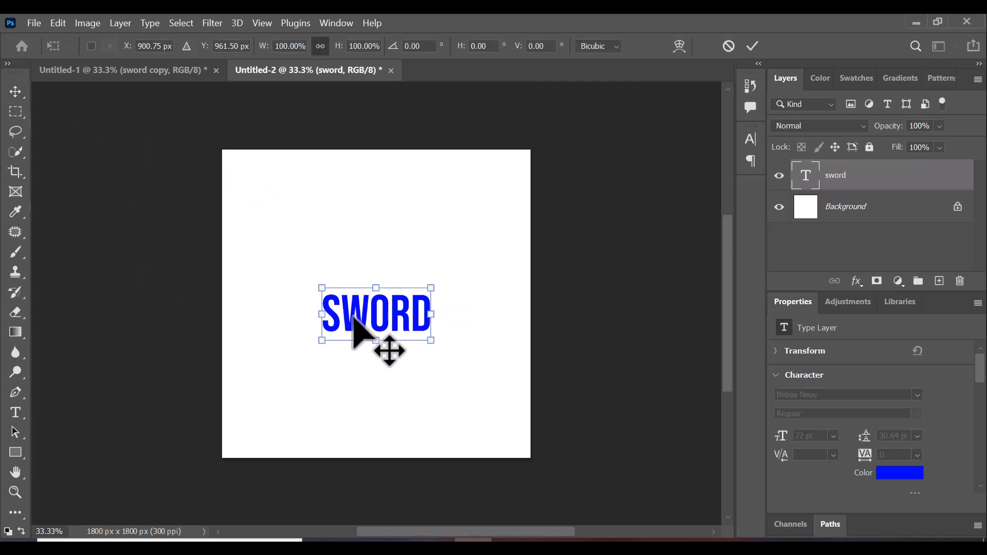
left_click_drag(432, 341, 483, 368)
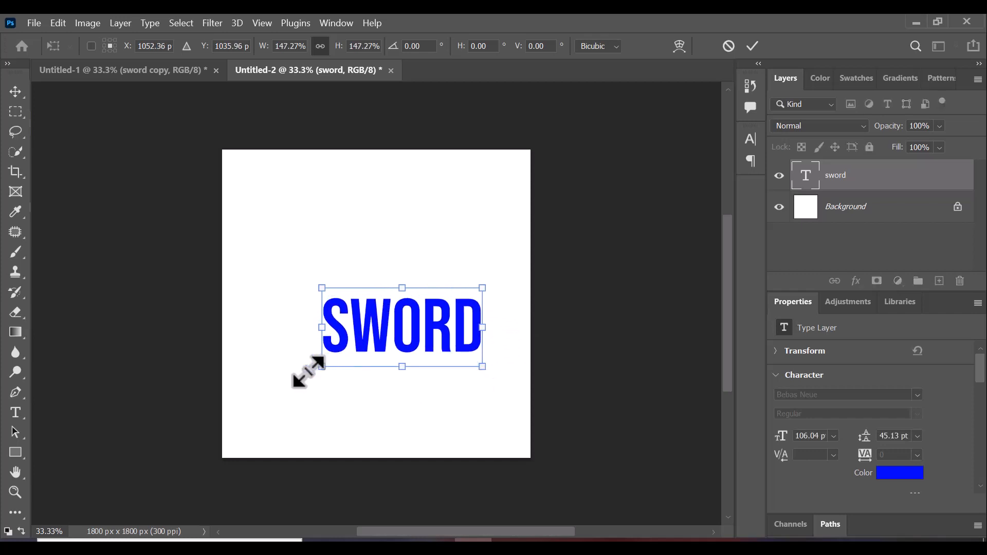
left_click_drag(308, 372, 271, 392)
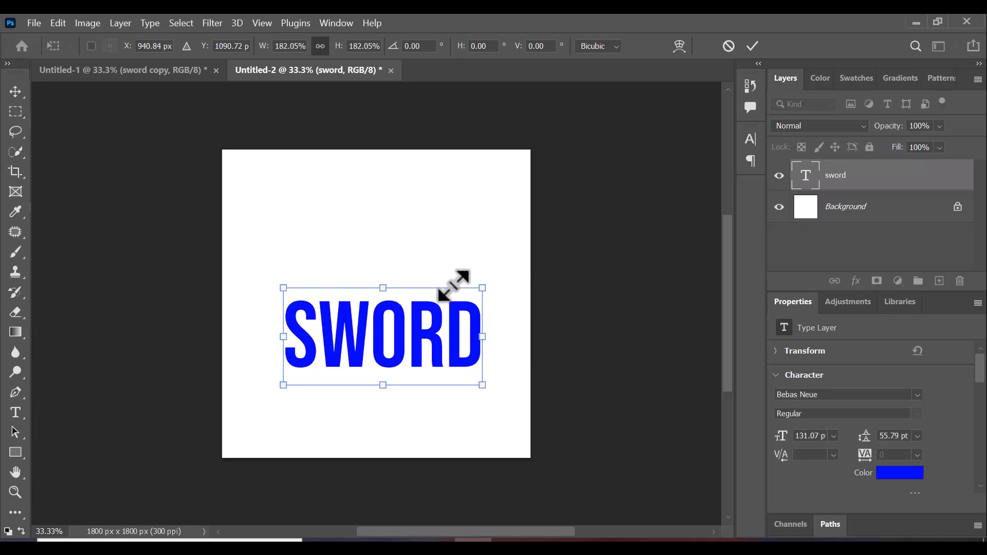
left_click_drag(481, 286, 498, 272)
left_click_drag(283, 385, 262, 396)
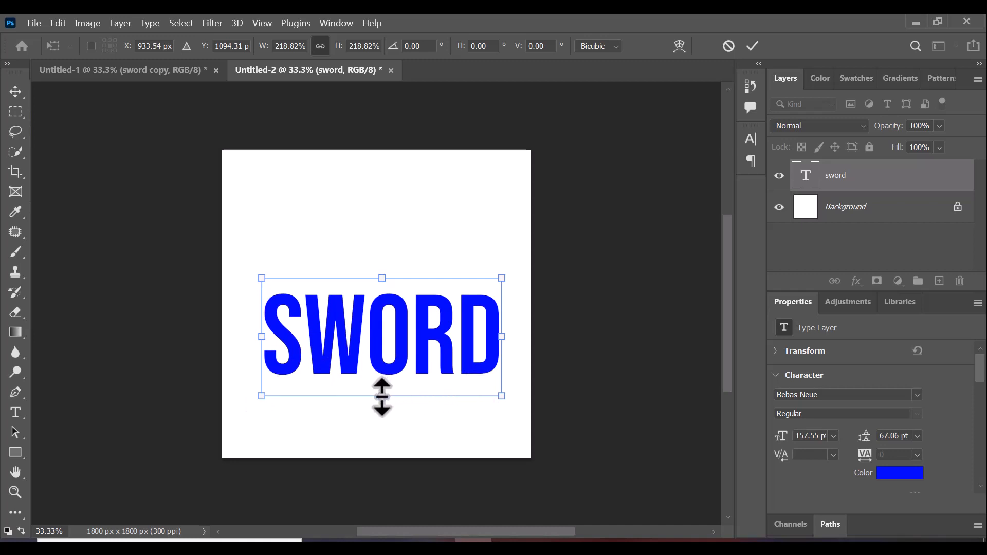
Stretch the text taller, recentre it on the canvas, and enlarge it to about 236% width and 277% height
left_click_drag(382, 396, 381, 407)
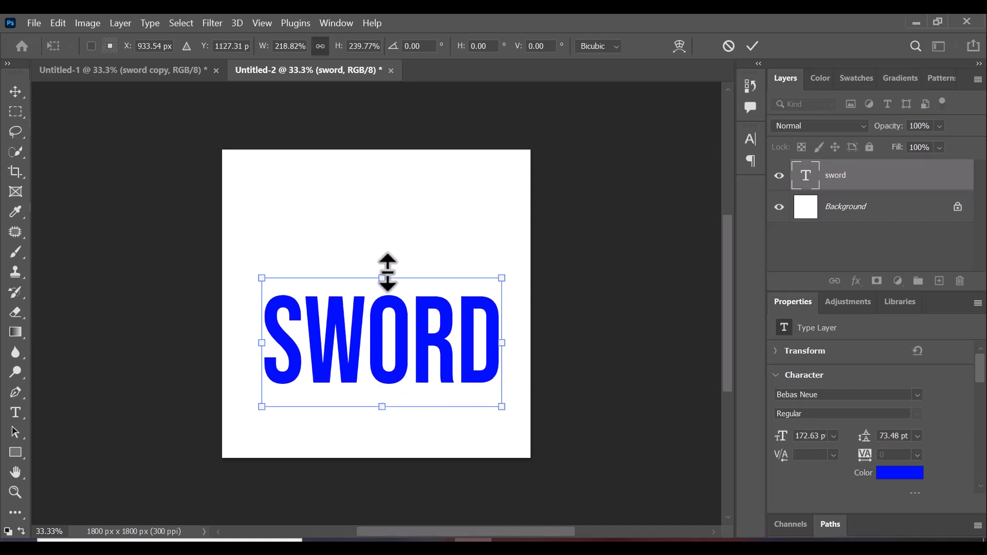
left_click_drag(383, 273, 385, 264)
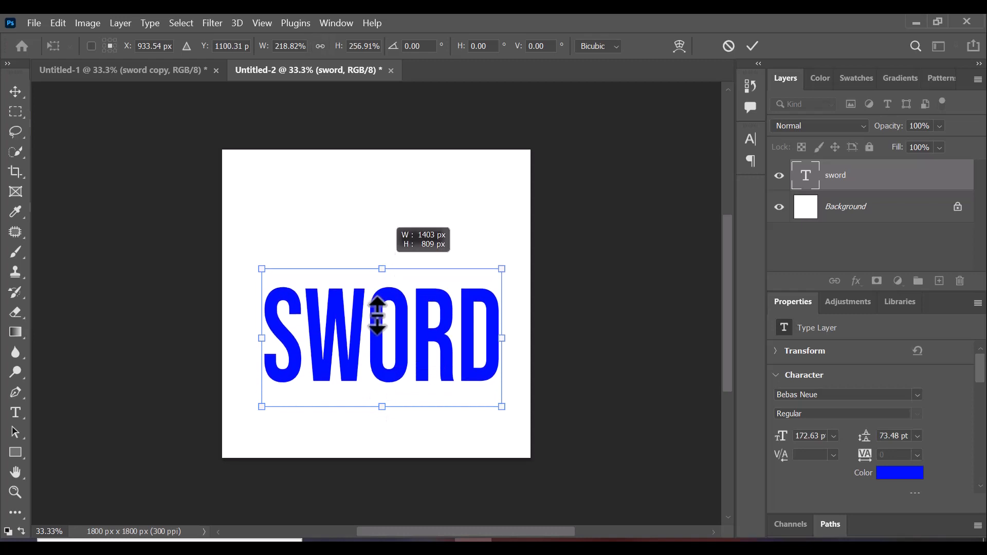
left_click_drag(358, 331, 365, 304)
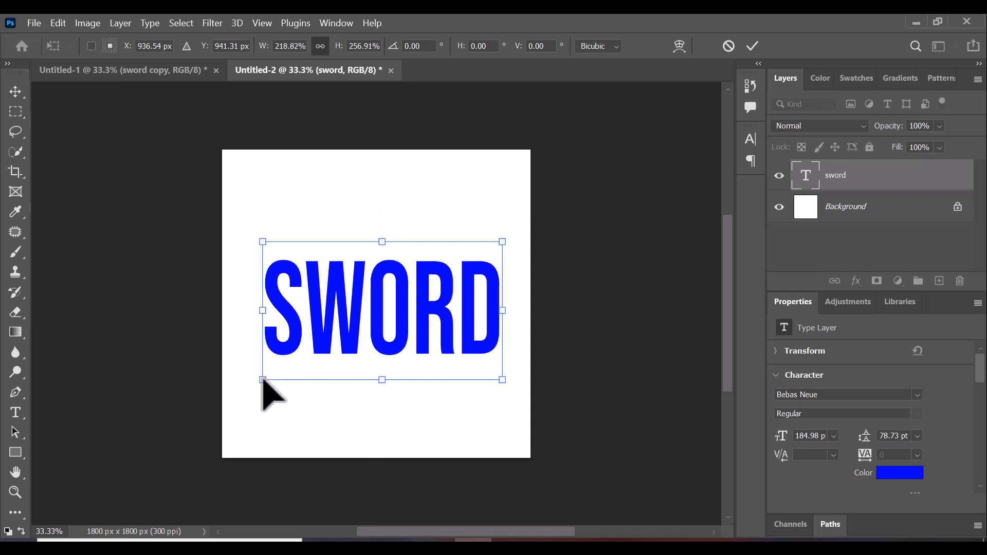
left_click_drag(262, 381, 247, 389)
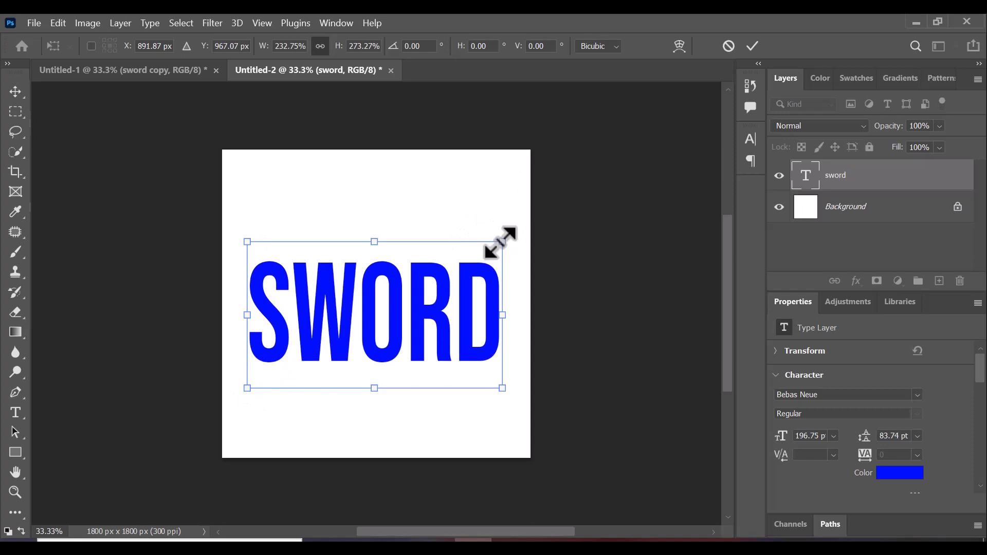
left_click_drag(501, 242, 505, 239)
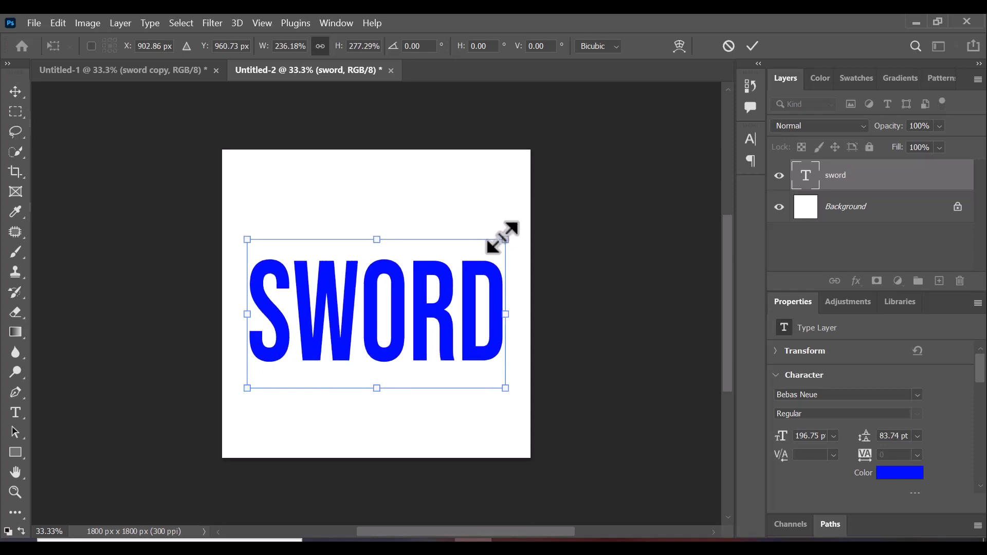
left_click(754, 47)
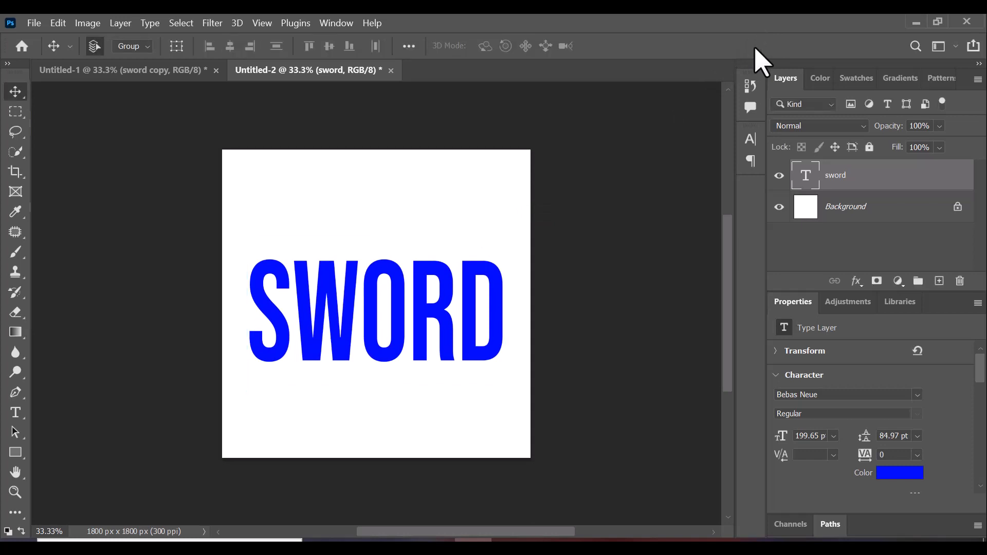
Lasso a freehand blade-shaped band across the middle of the SWORD text and turn it into a layer mask
left_click(18, 136)
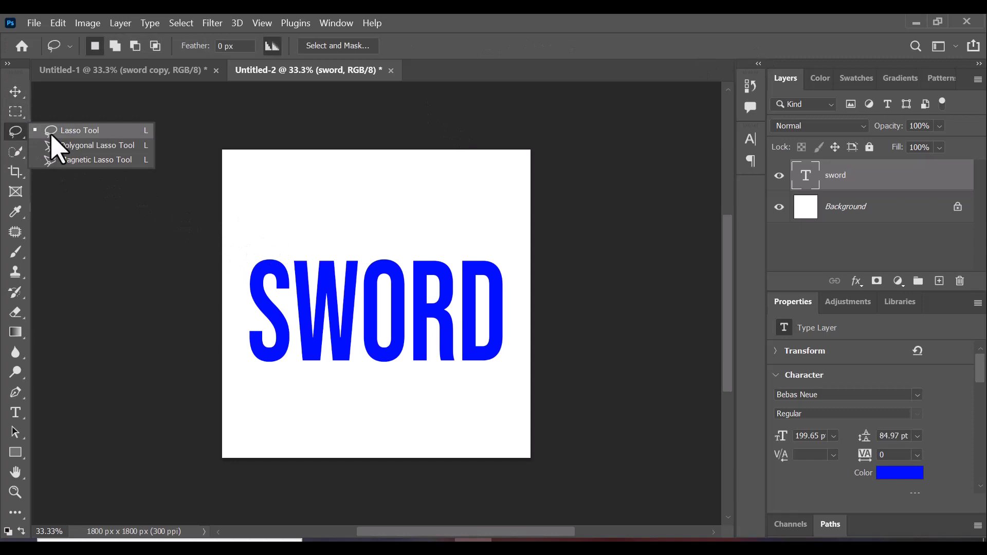
left_click(73, 135)
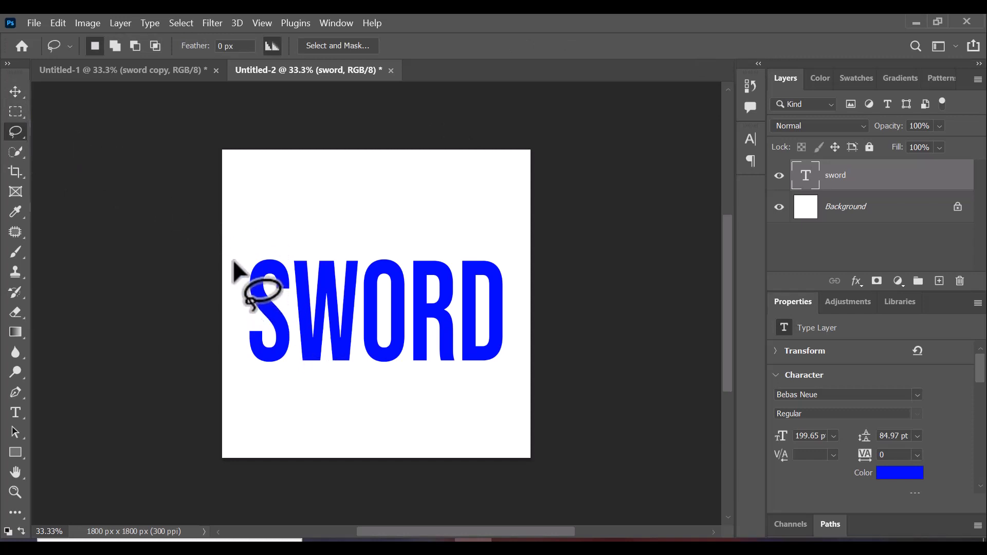
mouse_move(234, 262)
left_mouse_down()
mouse_move(294, 294)
mouse_move(442, 294)
mouse_move(517, 321)
mouse_move(500, 330)
mouse_move(252, 342)
mouse_move(236, 325)
mouse_move(233, 260)
left_mouse_up()
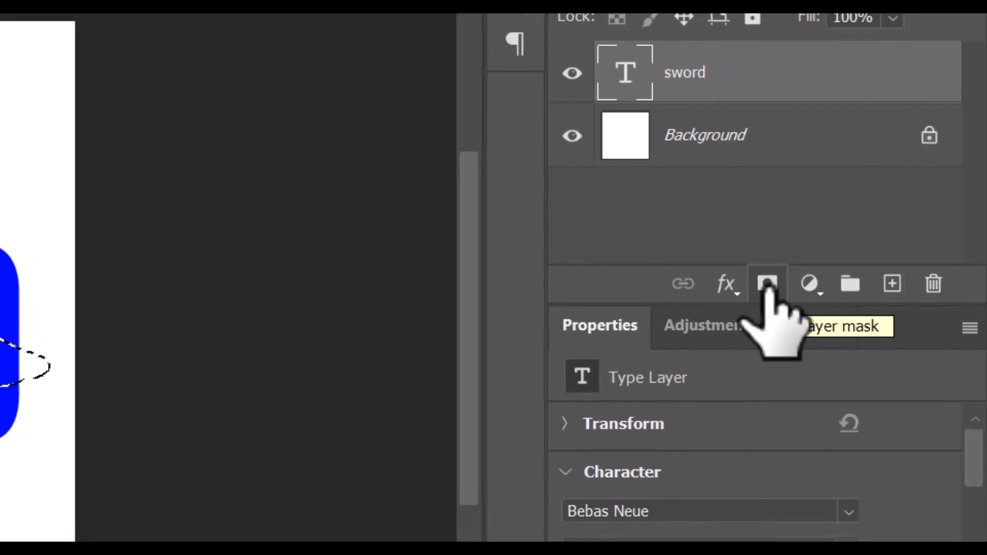
left_click(769, 286)
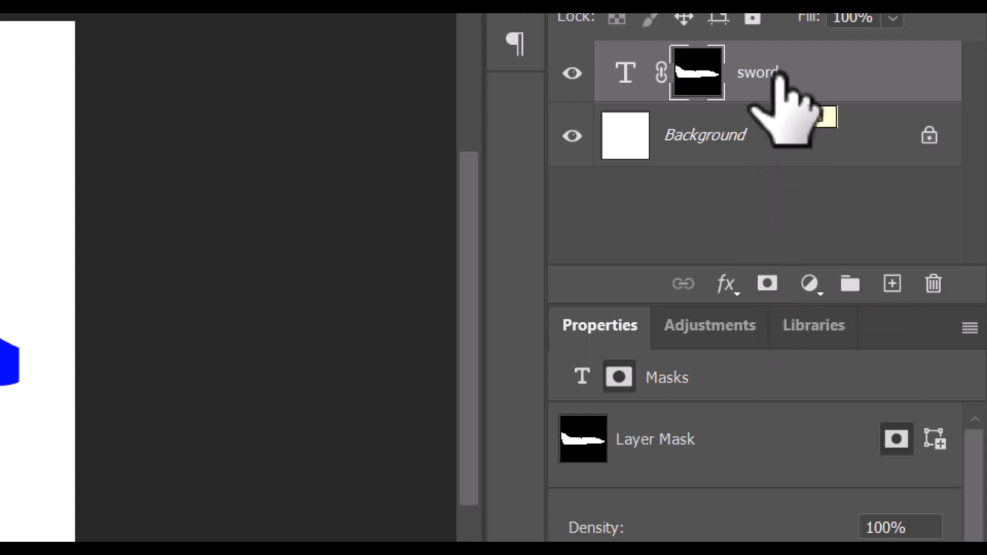
Duplicate the masked sword layer and invert the layer mask of the original
key("ctrl+j")
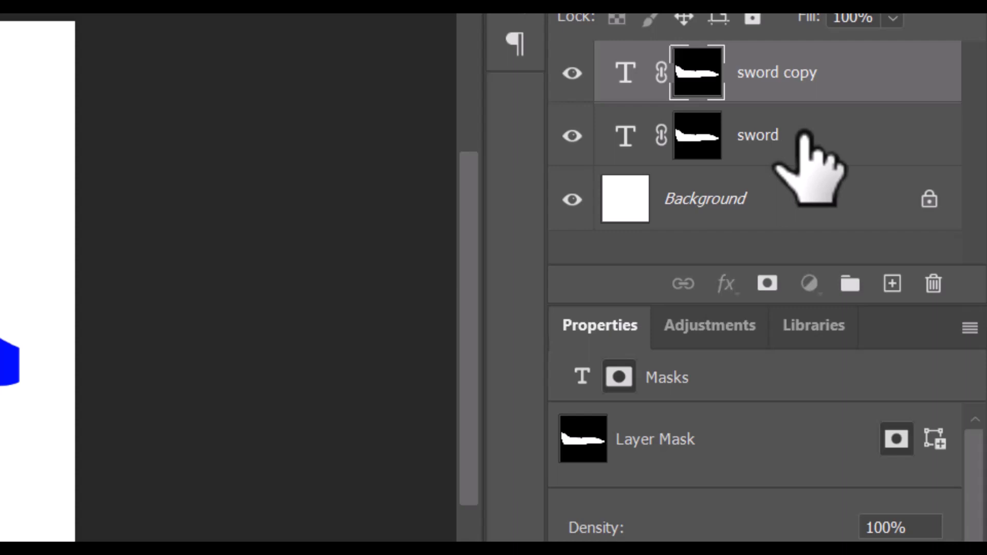
left_click(740, 130)
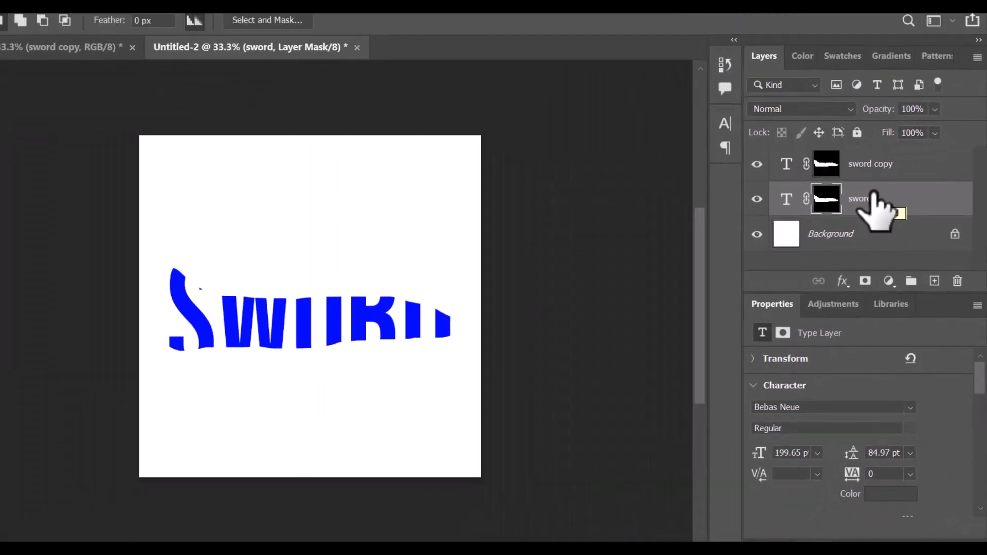
key("ctrl+i")
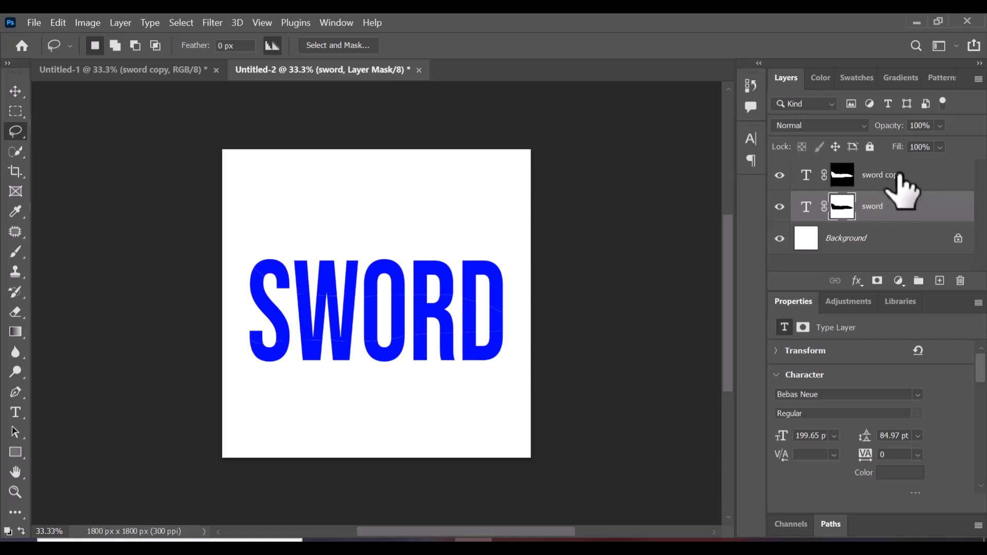
Add a red Color Overlay to the sword copy layer in Normal blend mode at 100% opacity
left_click(899, 177)
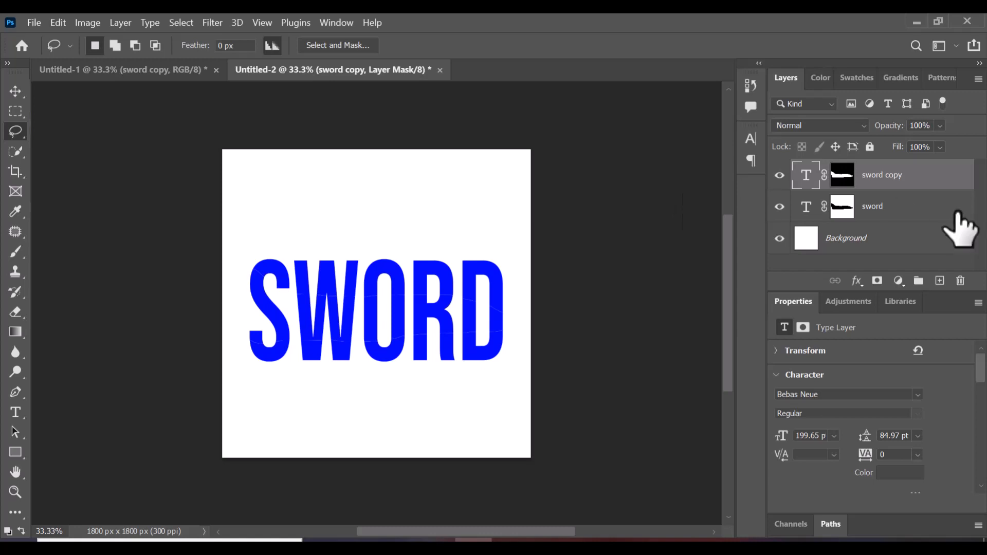
key("h")
double_click(959, 174)
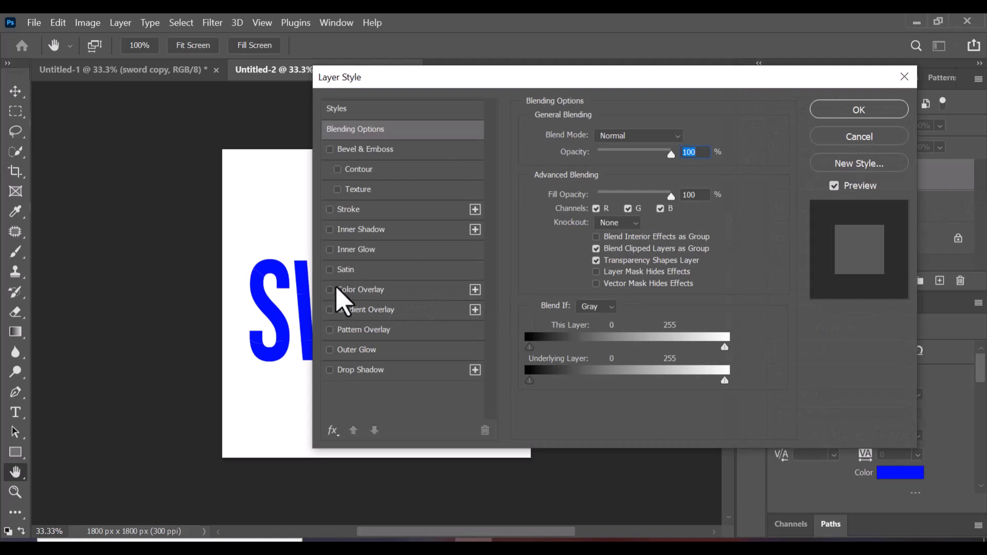
left_click(375, 290)
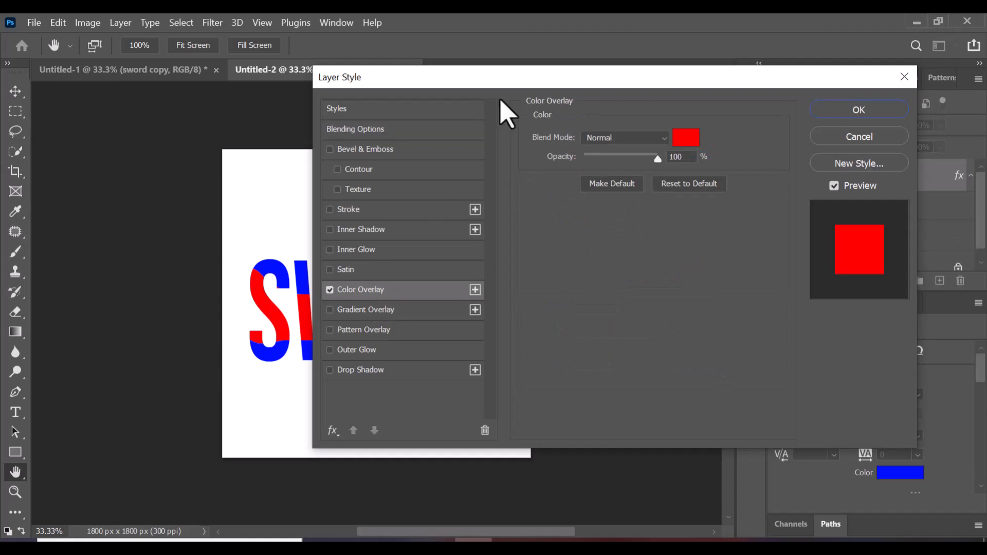
left_click_drag(504, 85, 596, 68)
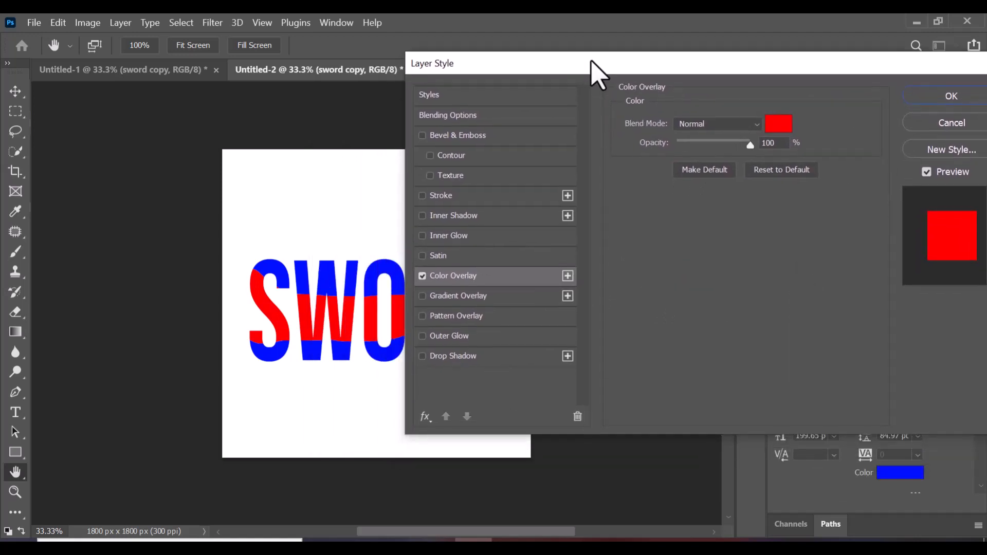
Replace the sword copy layer's Color Overlay with a linear red-and-blue Gradient Overlay at 90° angle and 100% scale
left_click(464, 300)
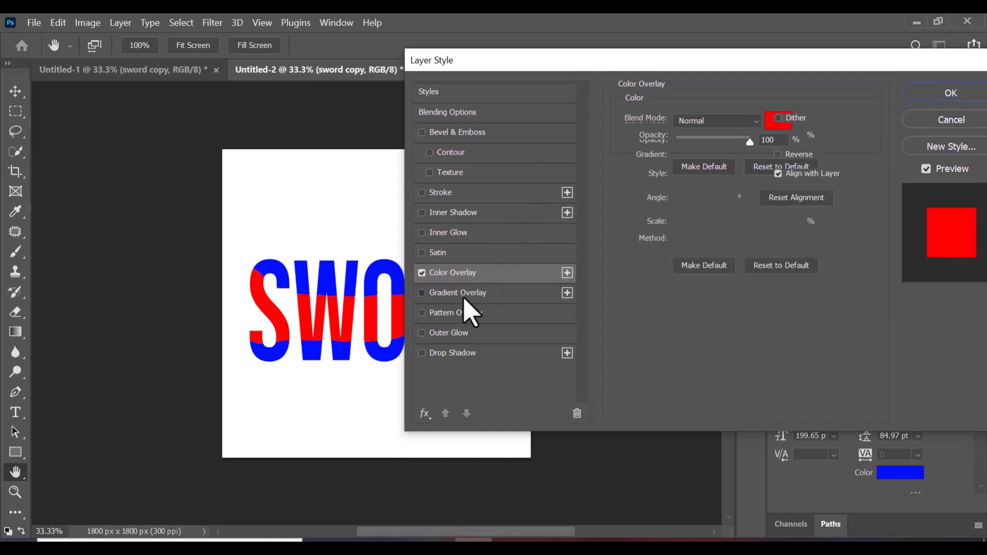
left_click(423, 273)
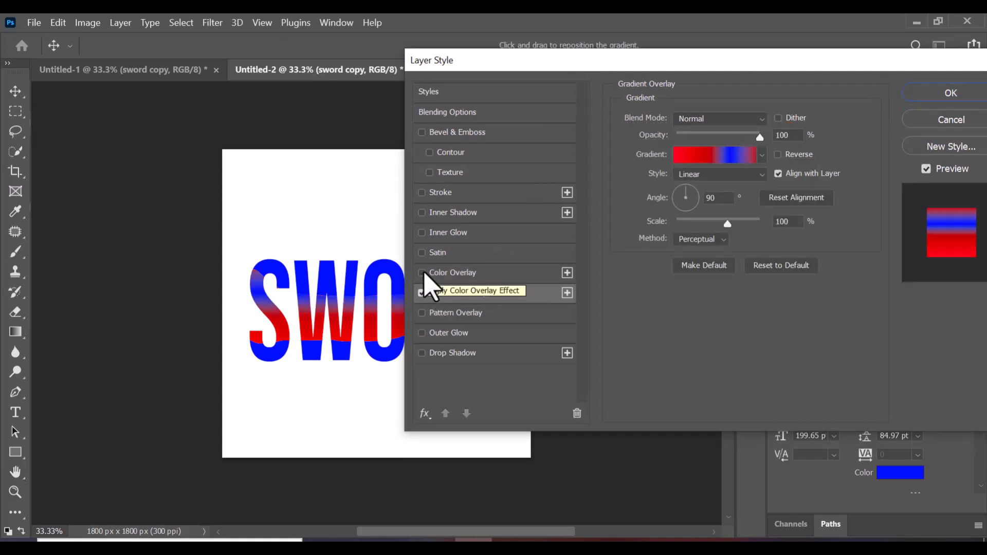
left_click_drag(645, 70, 417, 61)
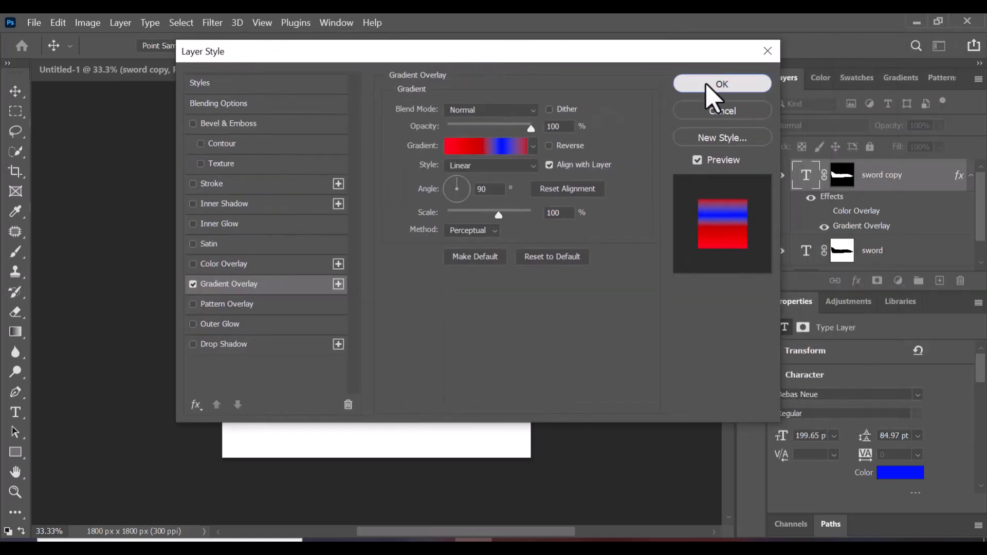
left_click(713, 87)
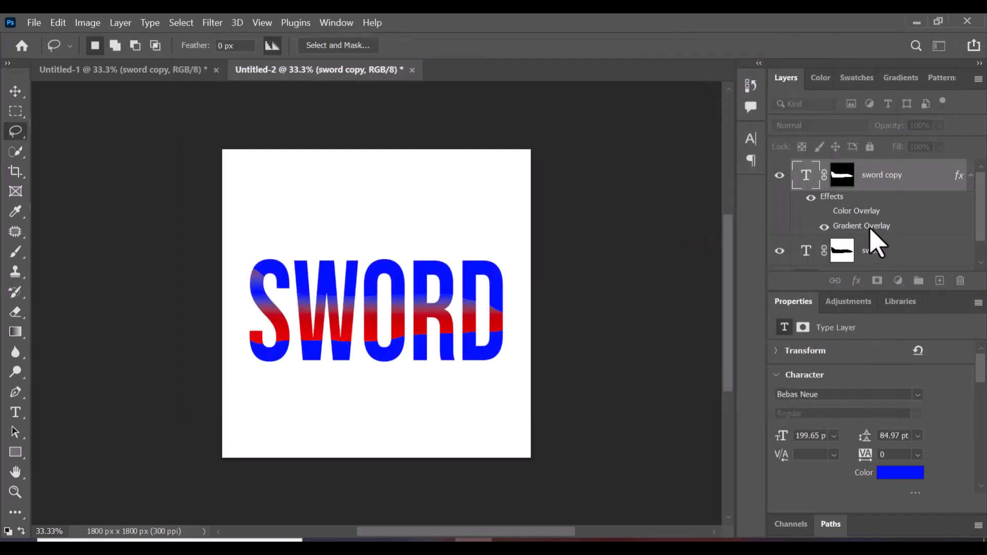
left_click(781, 176)
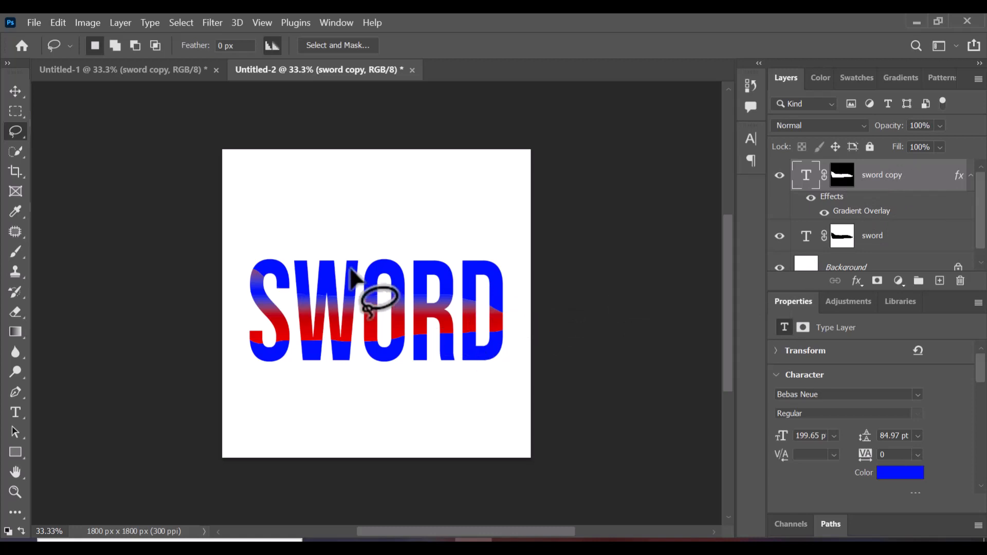
Shrink the sword copy text from its upper and lower edges to about 97.3% width and 94.5% height
key("ctrl+t")
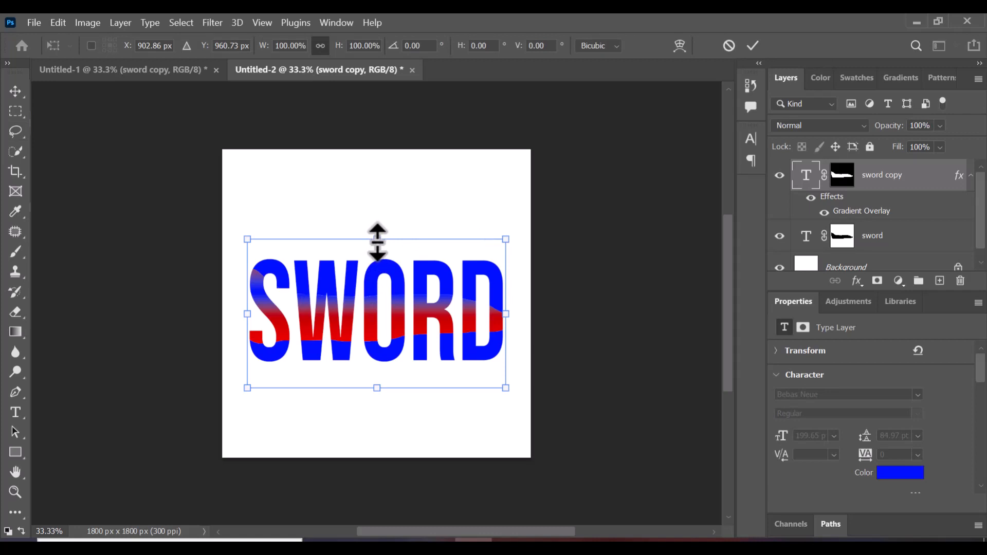
left_click_drag(378, 240, 378, 243)
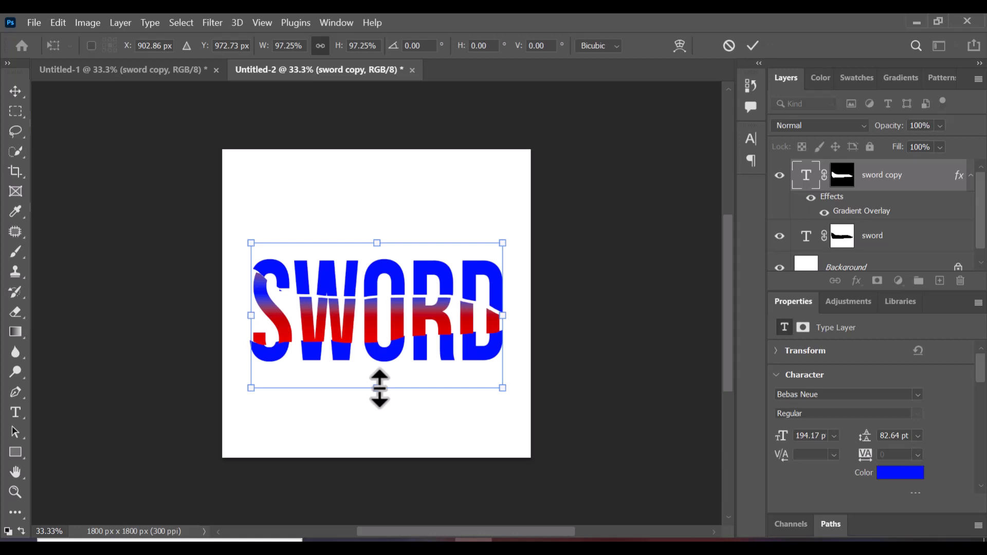
left_click_drag(379, 388, 379, 383)
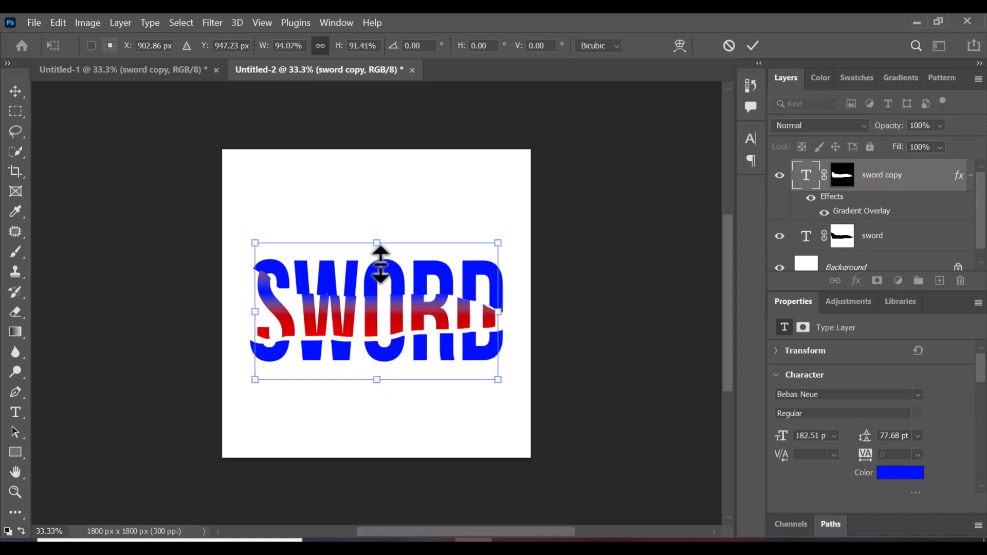
left_click_drag(379, 245, 379, 249)
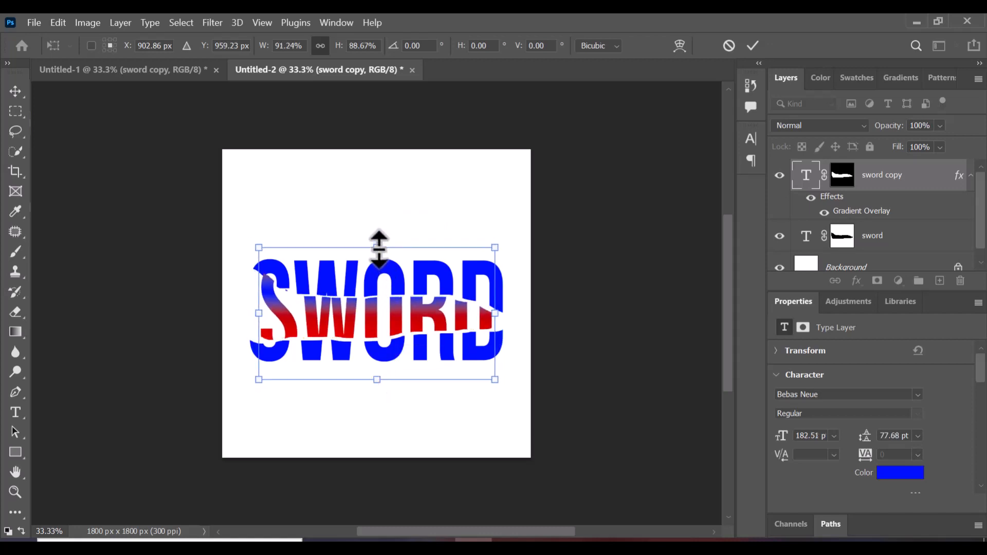
key("ctrl+z")
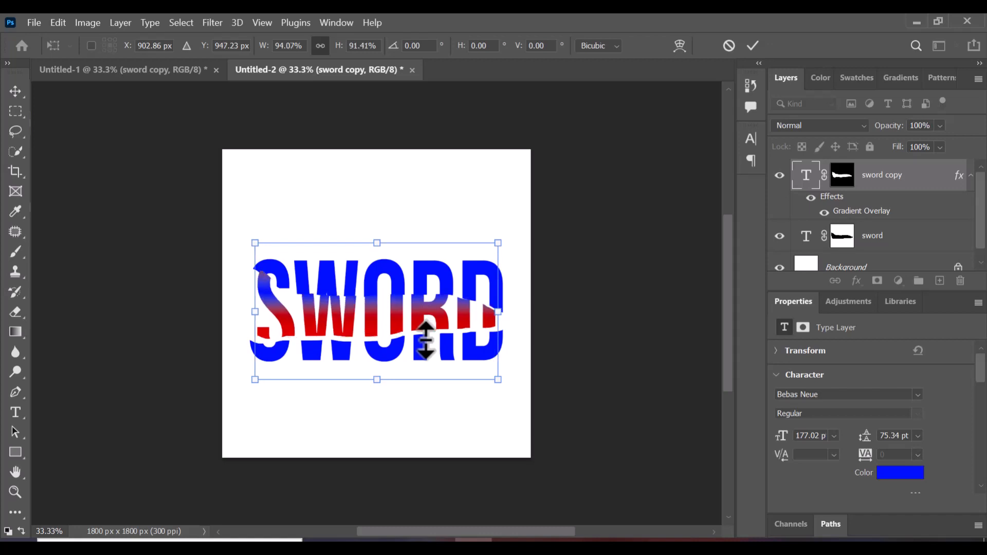
key("ctrl+z")
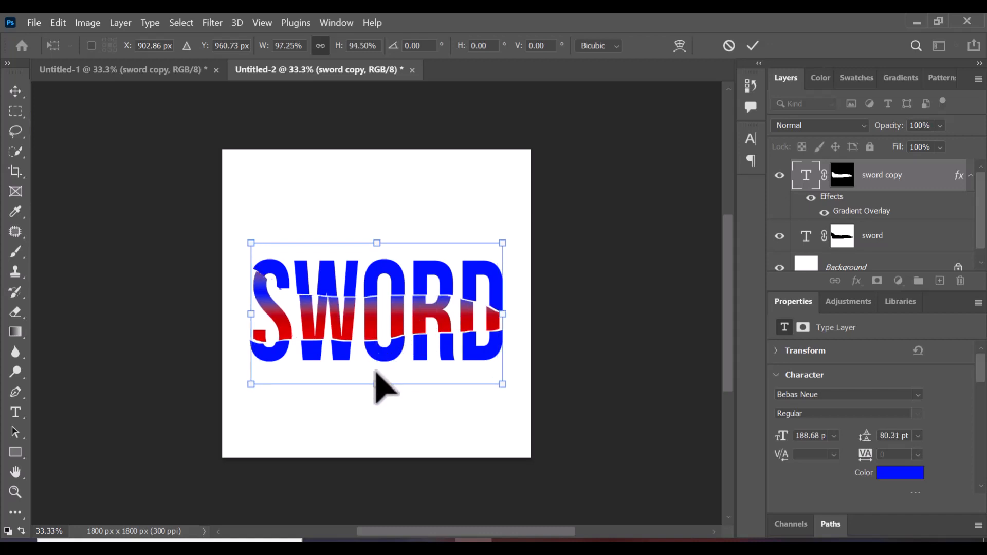
Shrink the sword copy text further to about 93.5% width and 90.9% height and apply the transform
left_click_drag(379, 243, 379, 247)
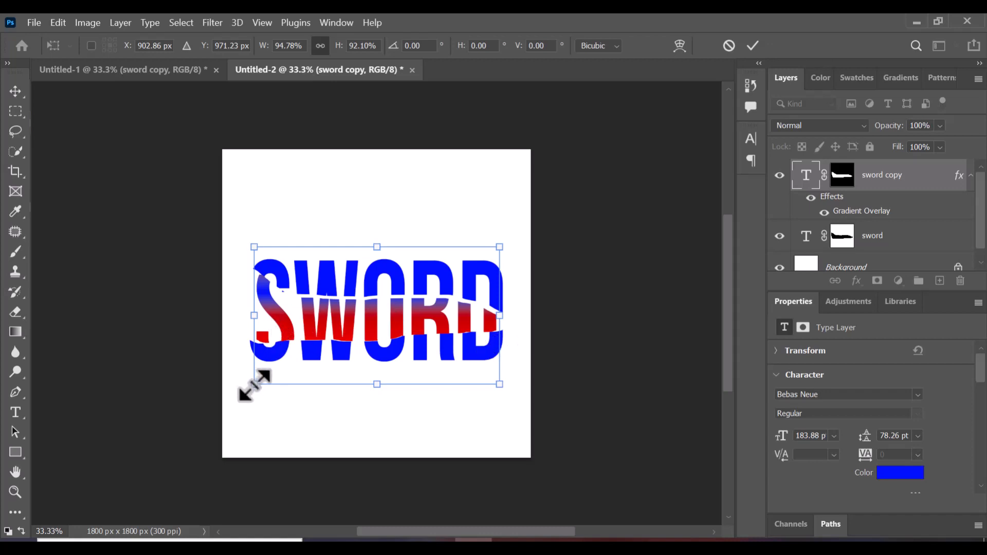
left_click_drag(255, 384, 257, 382)
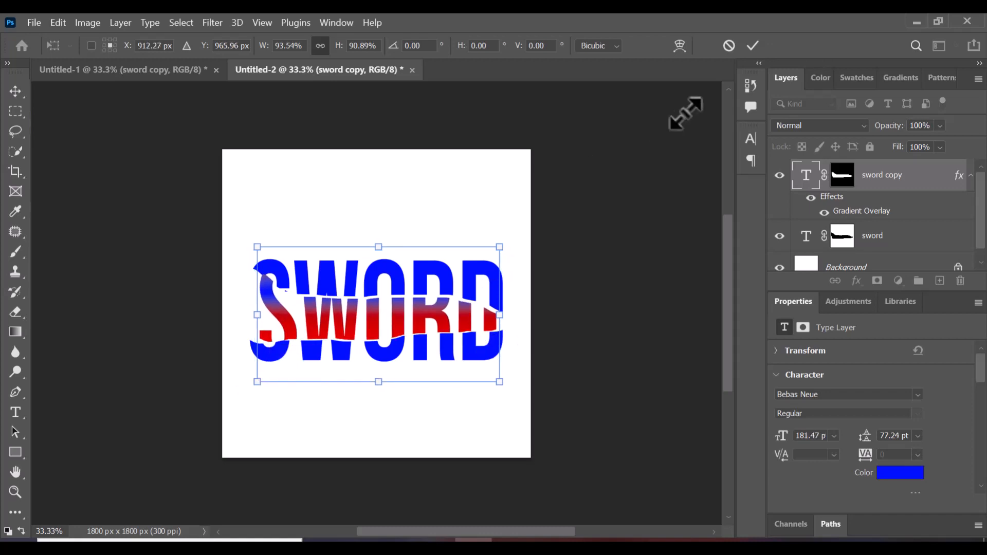
left_click(752, 45)
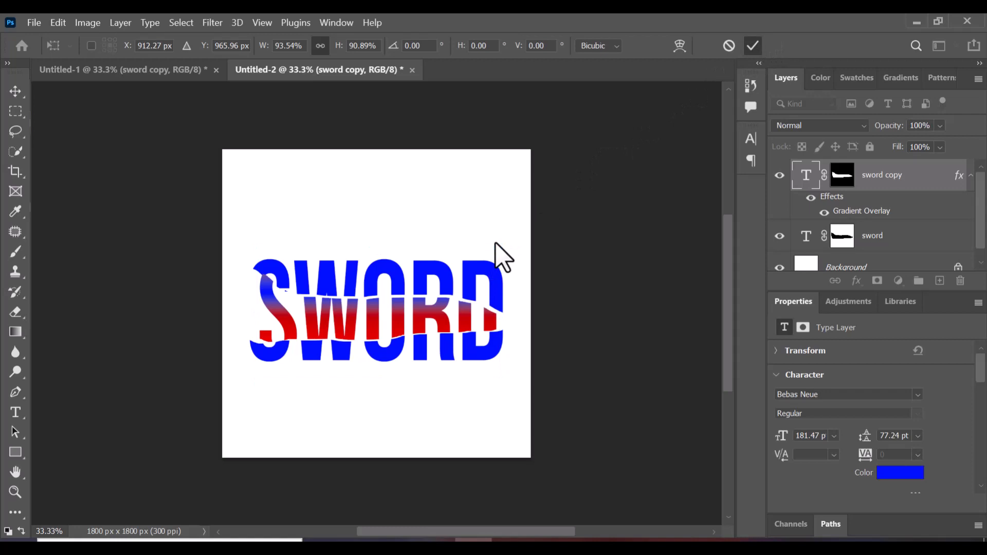
key("l")
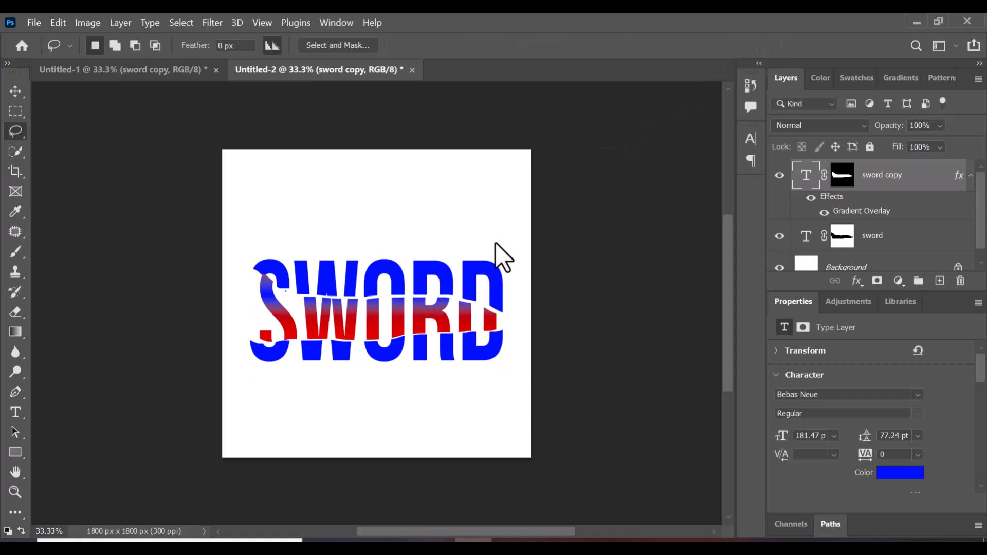